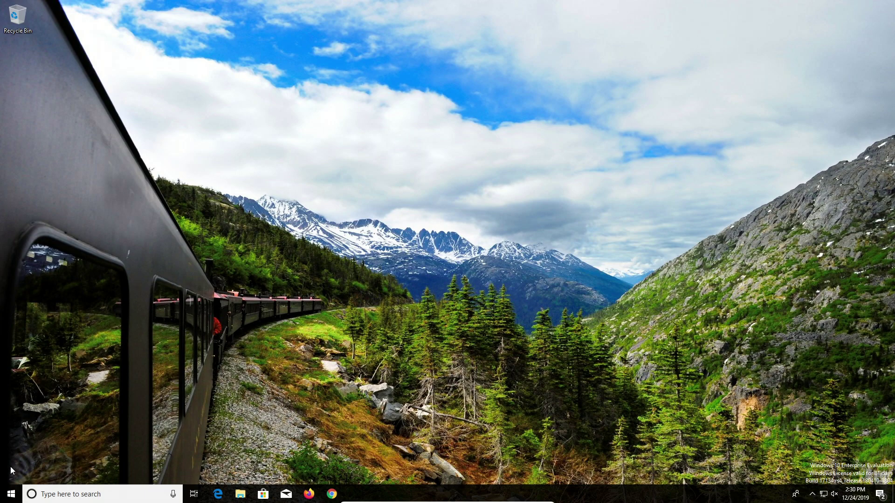
Step: Search for the Windows Settings app, open it and maximize its window
click(10, 499)
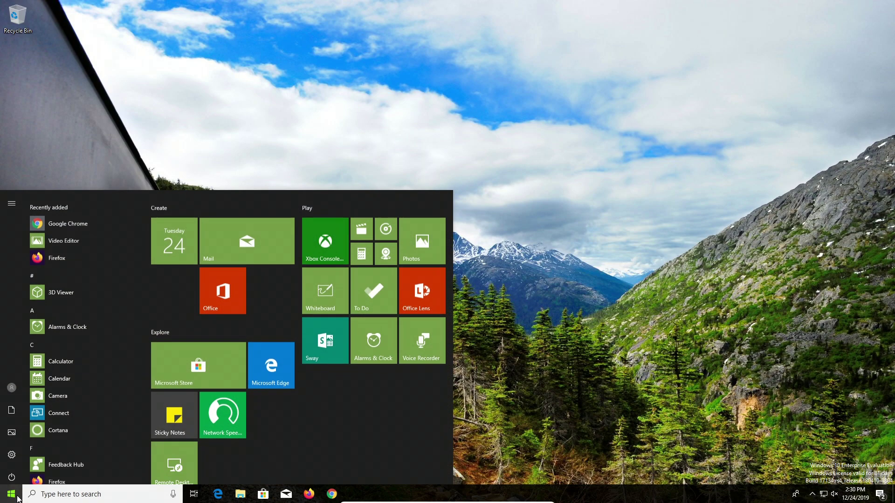
click(61, 494)
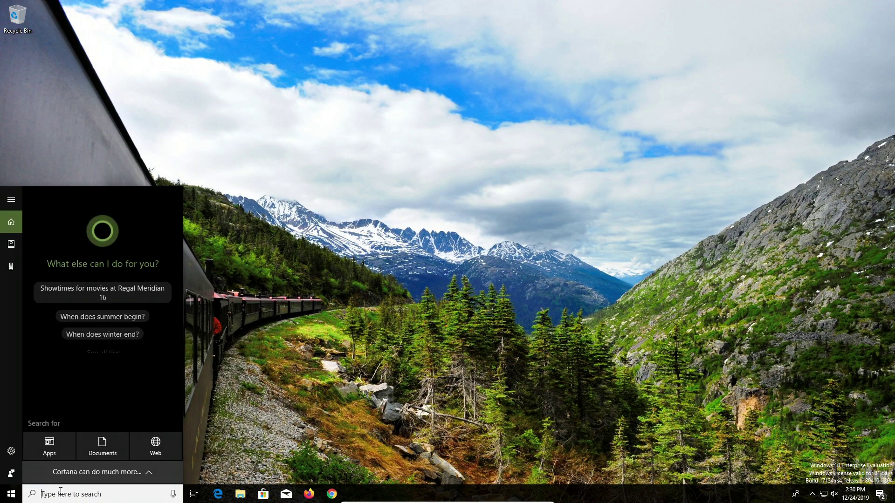
text(settings)
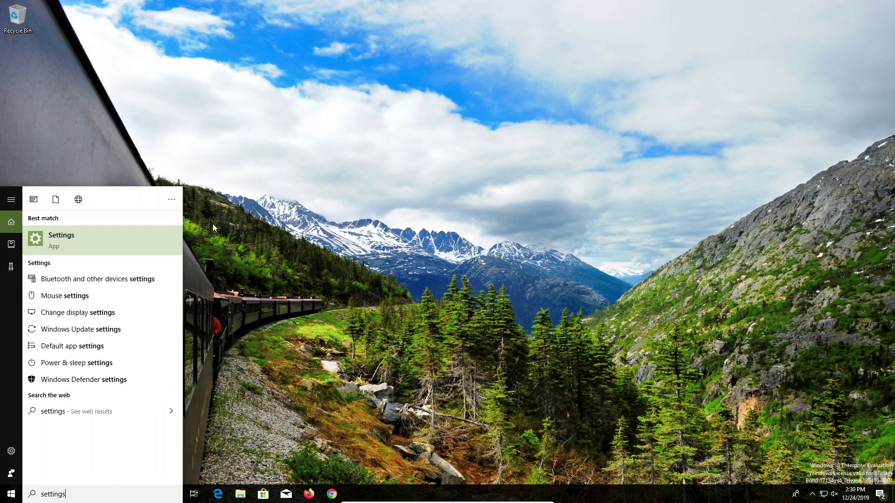
click(91, 234)
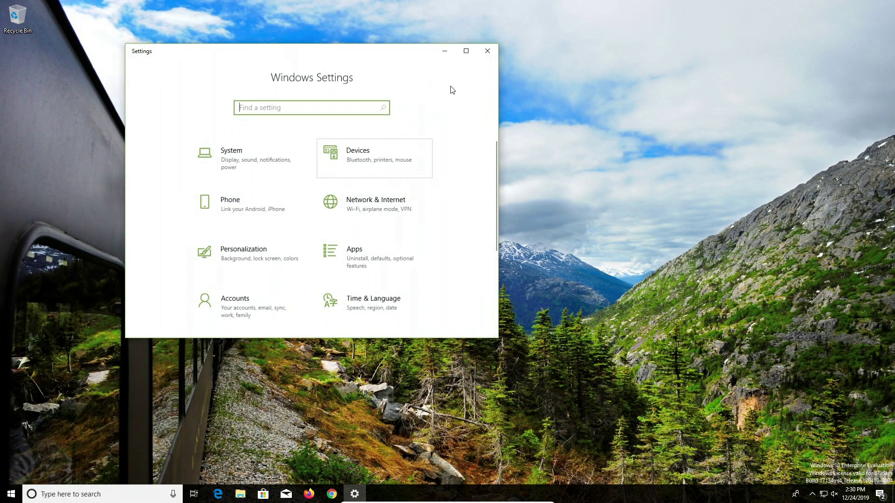
click(468, 51)
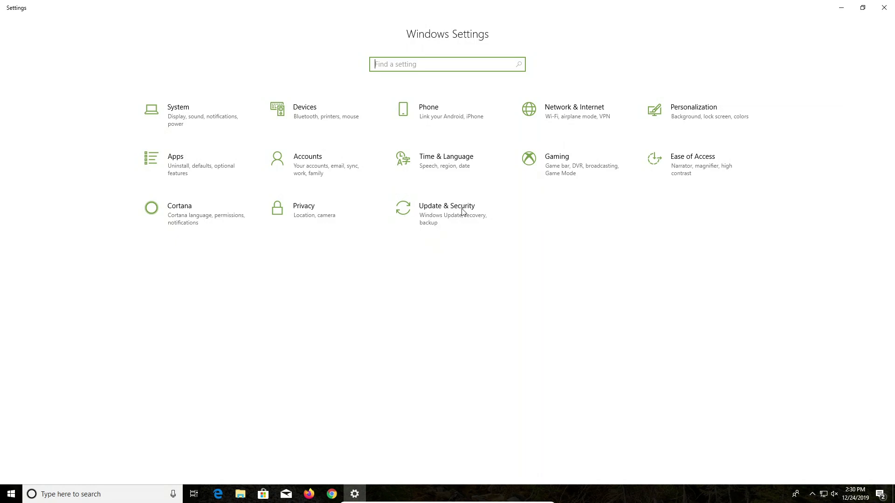
Step: Check for Windows updates under Update & Security, and close Settings
click(439, 220)
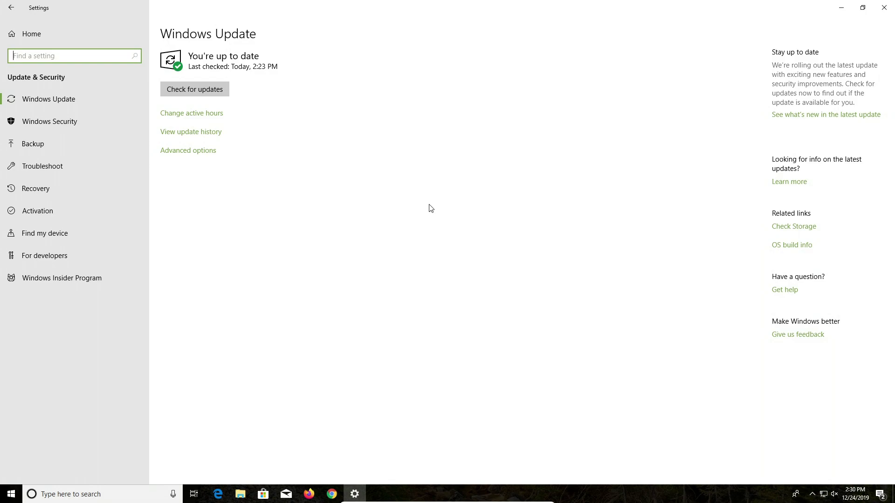
click(197, 86)
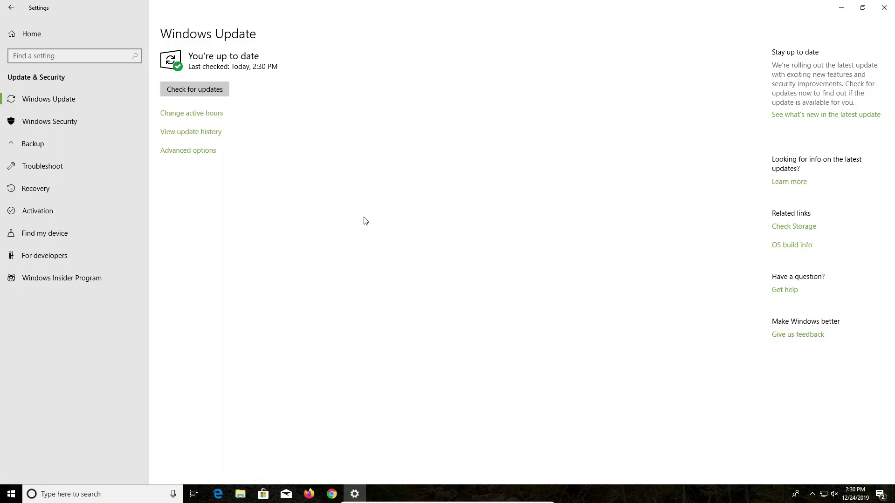
click(879, 10)
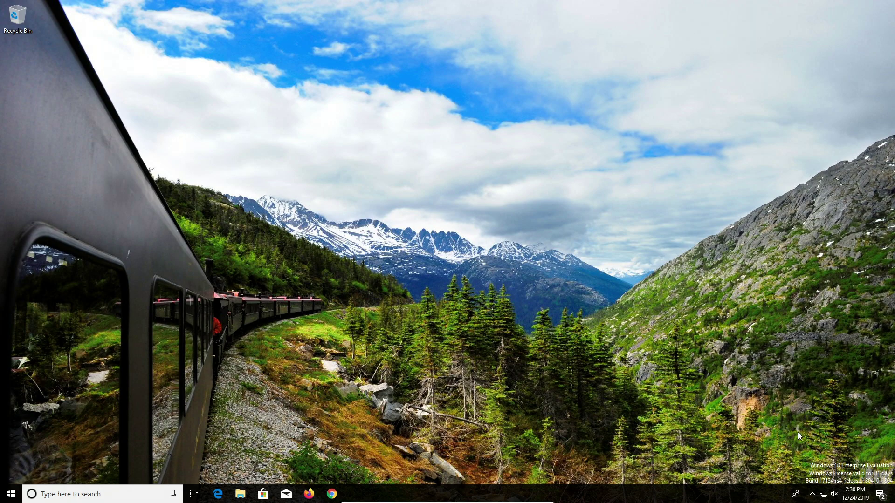
Step: Open the Windows Defender protection updates page and check for new threat definitions
click(812, 494)
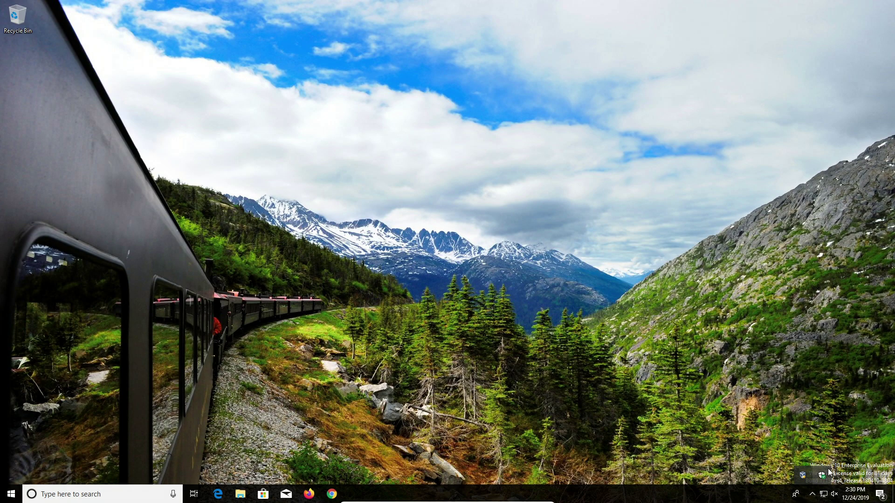
right_click(822, 476)
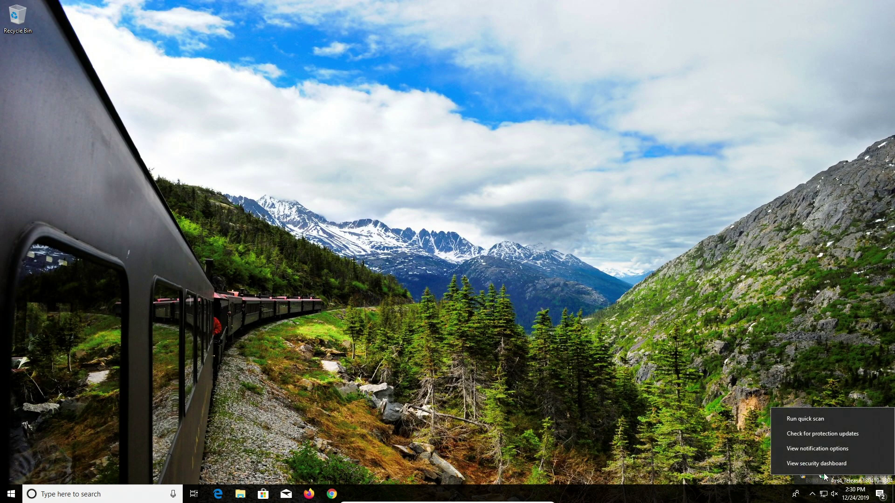
click(814, 436)
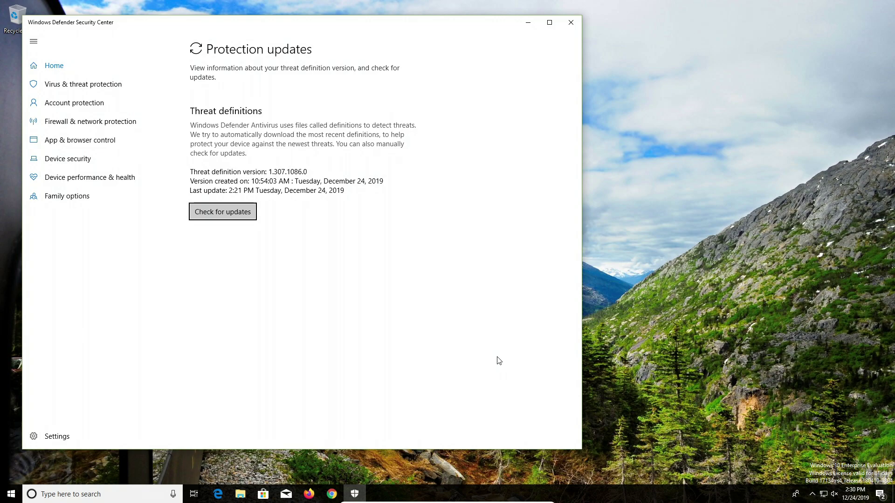
click(239, 216)
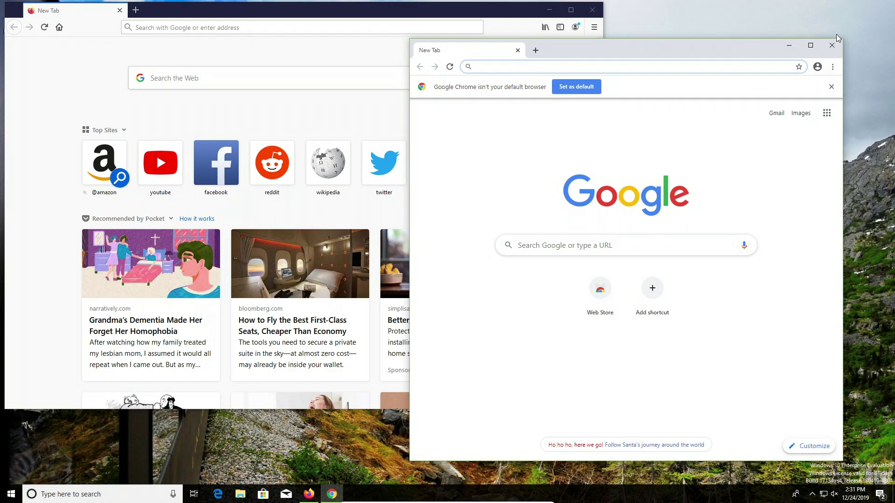
Step: Maximize the Chrome window and open the About Google Chrome page to check for a browser update
click(810, 45)
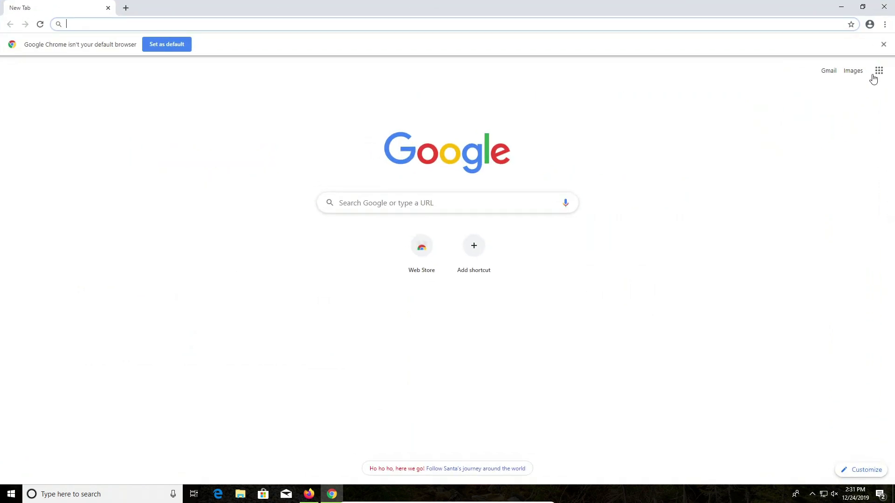
click(883, 25)
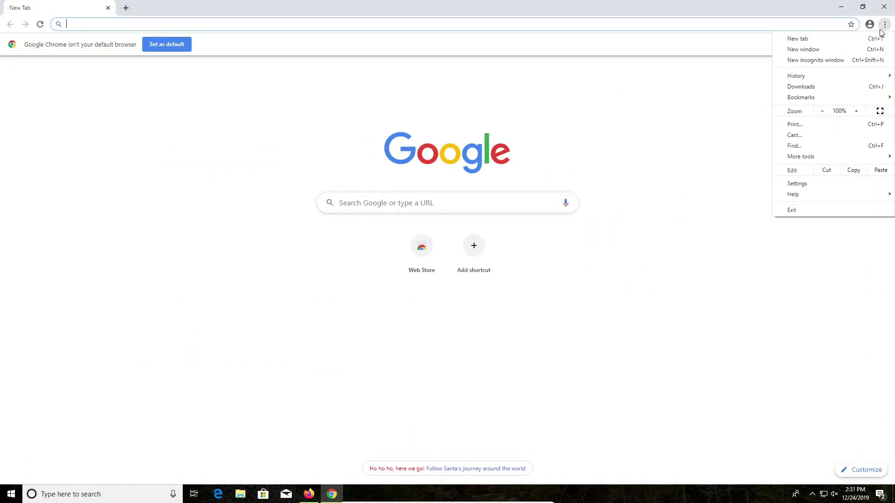
mouse_move(795, 194)
click(709, 197)
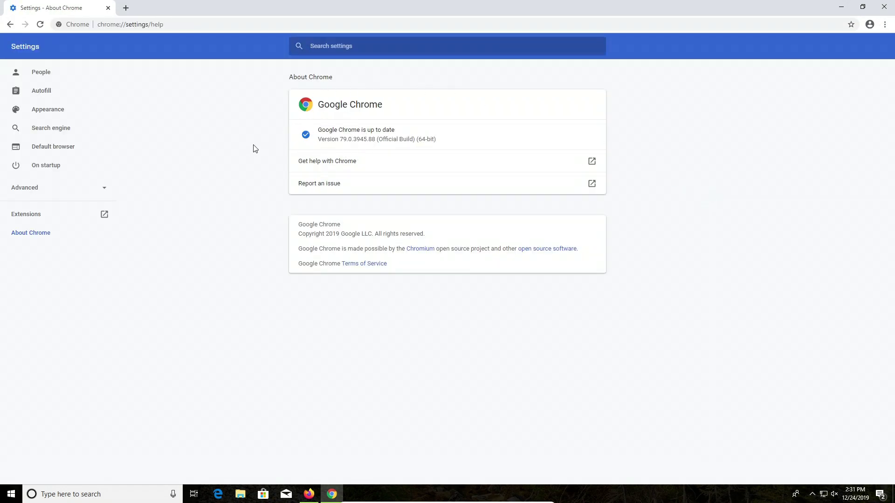
Step: Update all Chrome extensions from the Extensions page with Developer mode turned on, and minimize Chrome
click(884, 25)
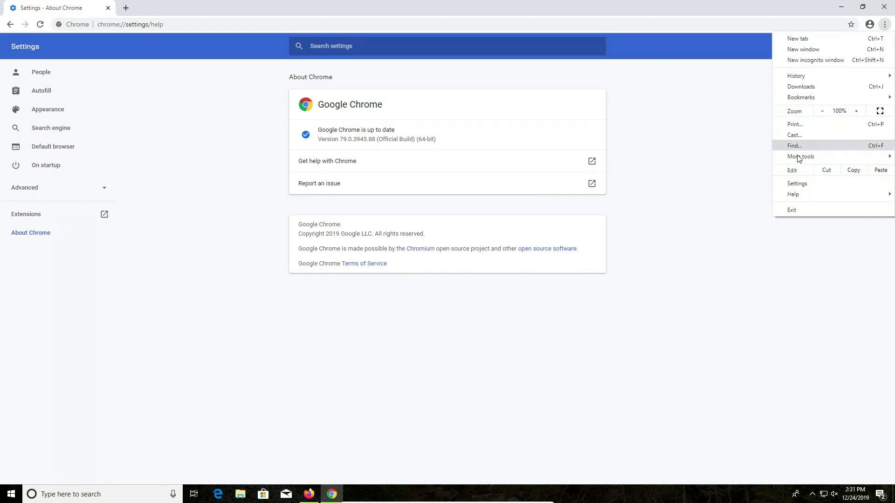
mouse_move(798, 158)
click(673, 195)
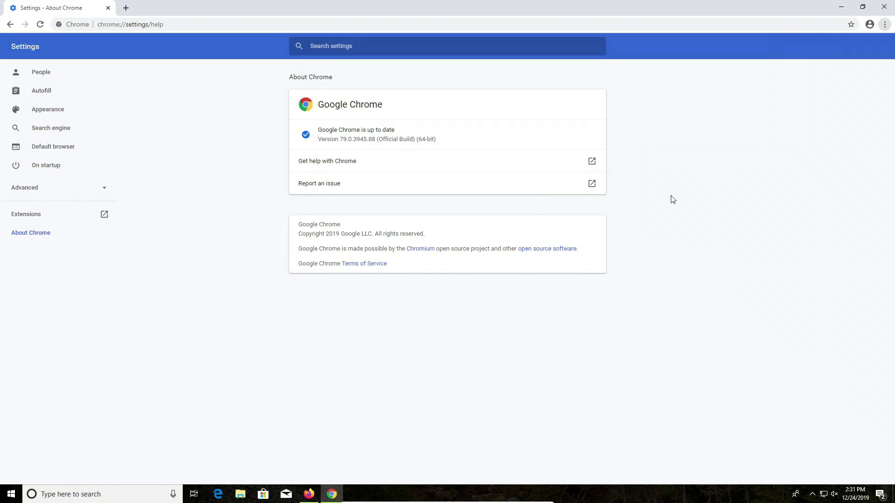
click(880, 46)
click(161, 72)
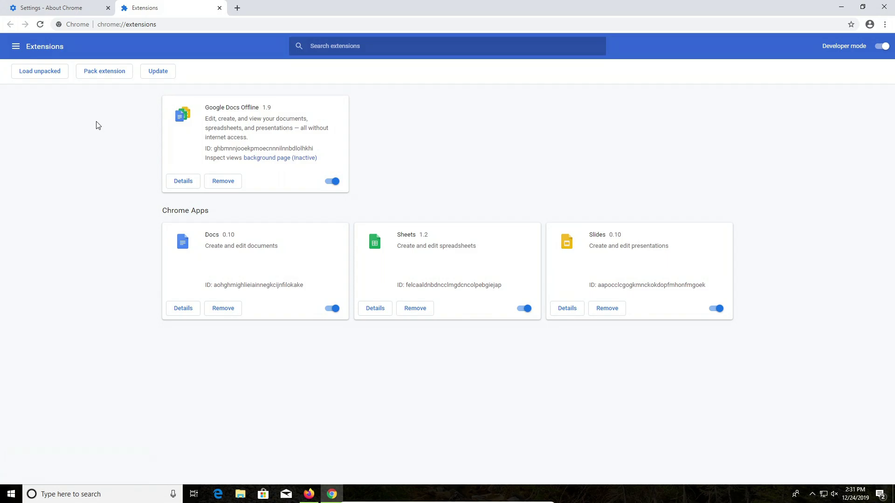
click(863, 8)
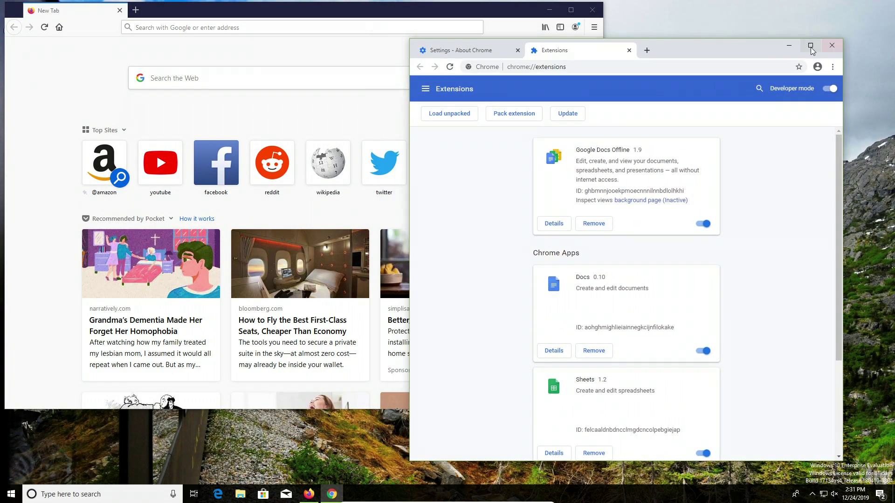
click(792, 44)
Step: Maximize Firefox, check for a browser update in the About Firefox window, and close that window
double_click(438, 13)
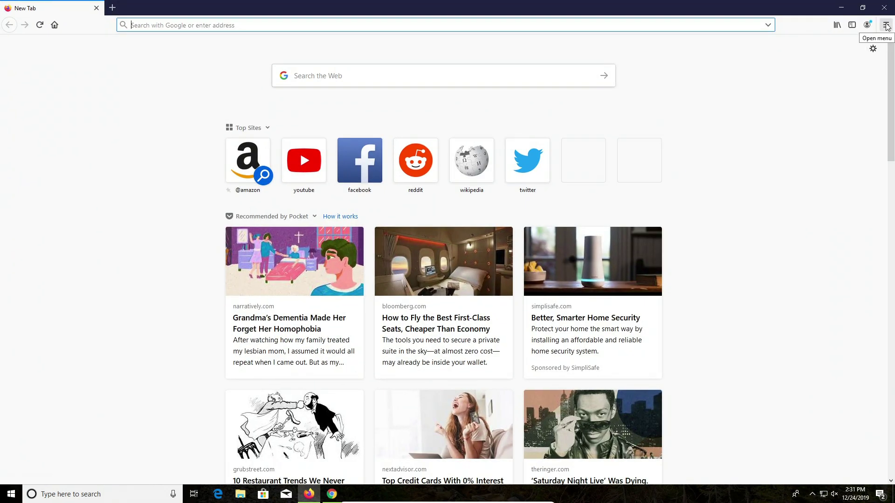
click(886, 25)
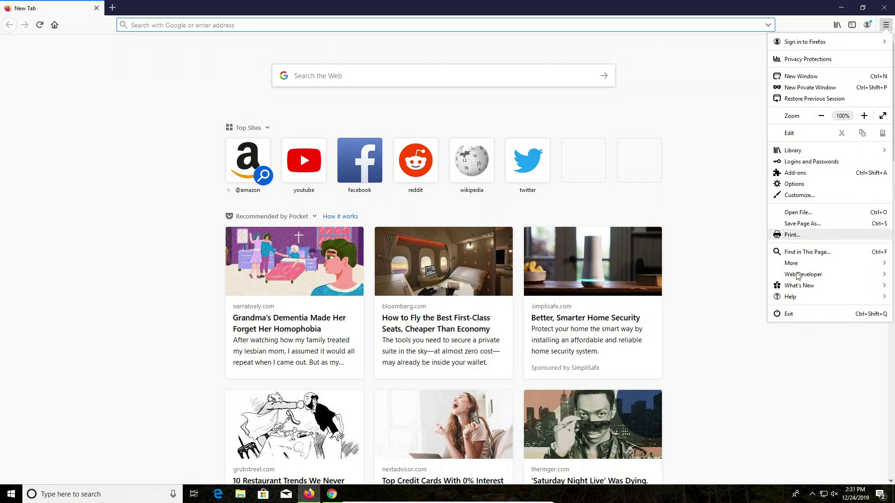
click(792, 296)
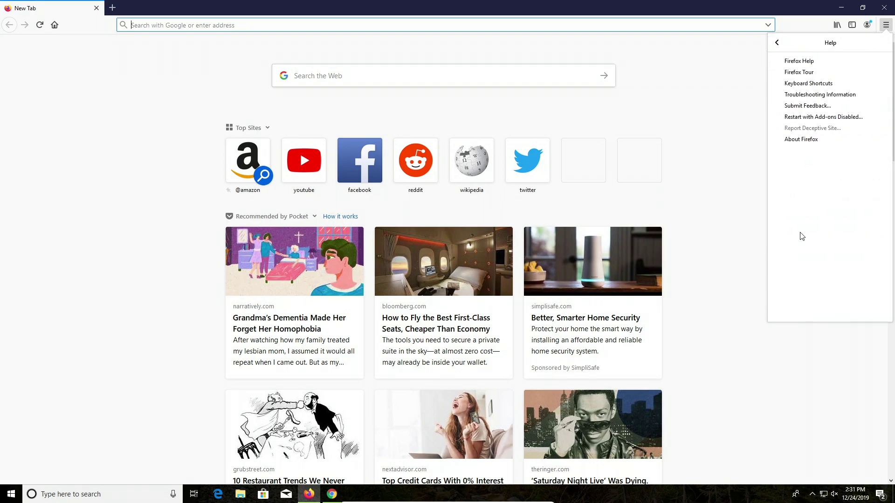
click(800, 142)
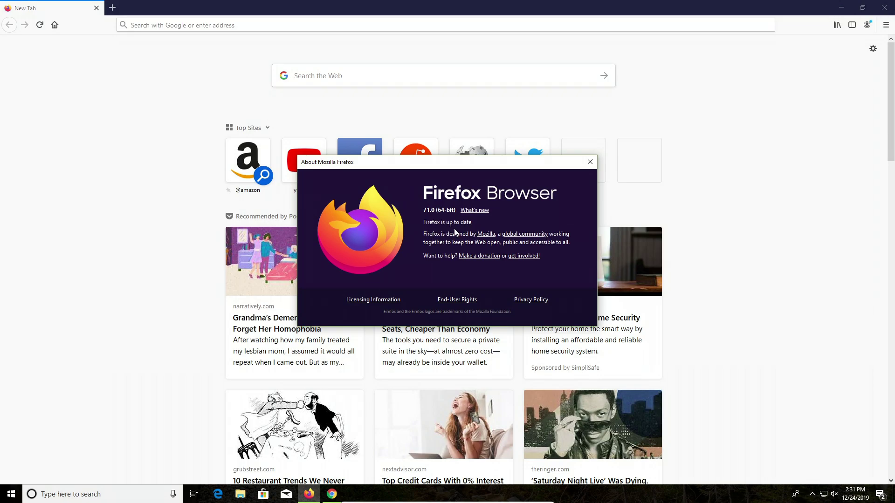
click(591, 162)
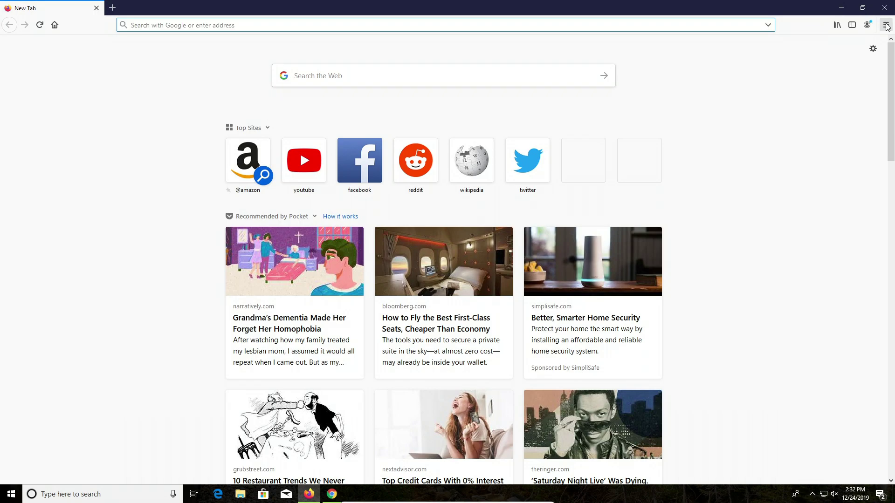
Step: Open the Extensions page of Firefox's Add-ons Manager and check for add-on updates
click(886, 25)
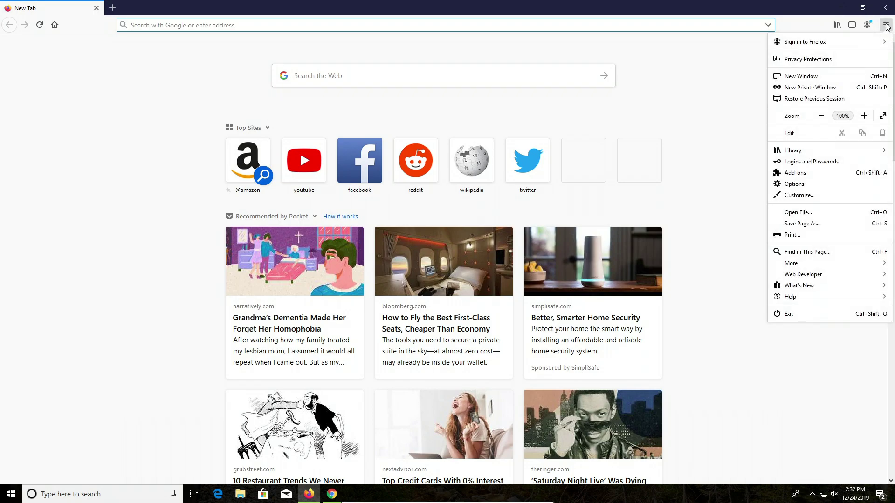
key(Escape)
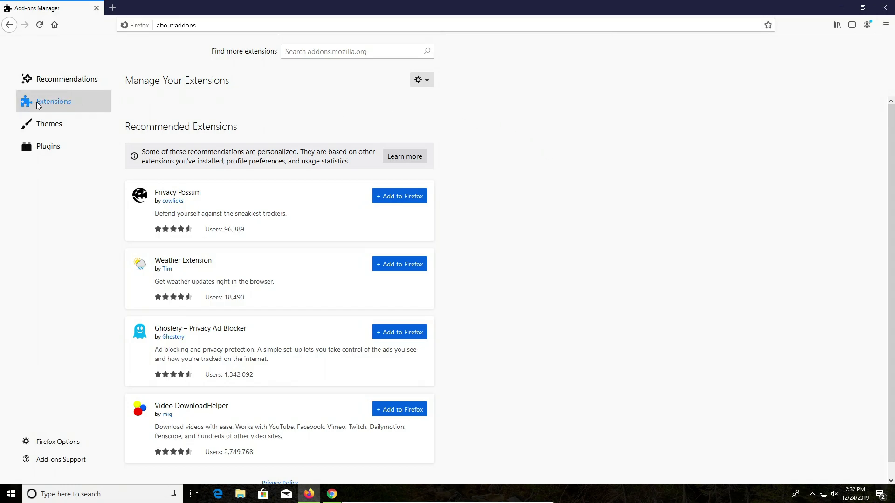
click(427, 82)
click(438, 92)
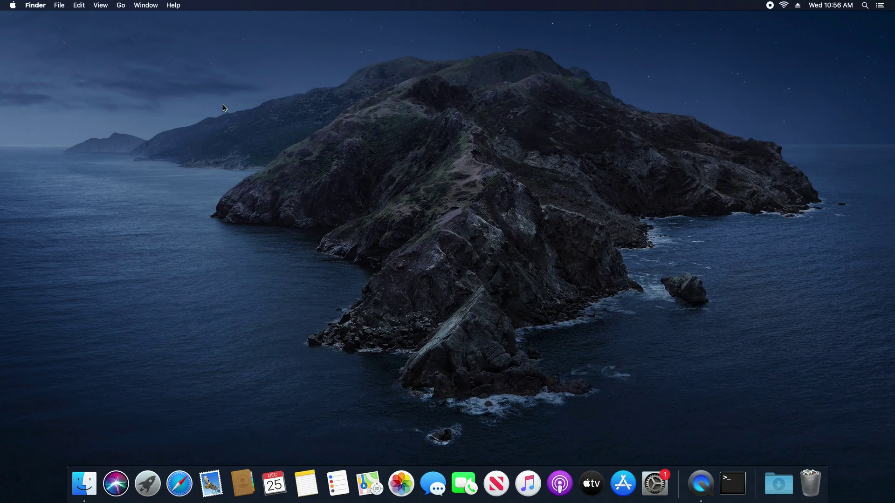
Step: Check for macOS updates through the Software Update option of About This Mac, and return to the desktop
click(13, 6)
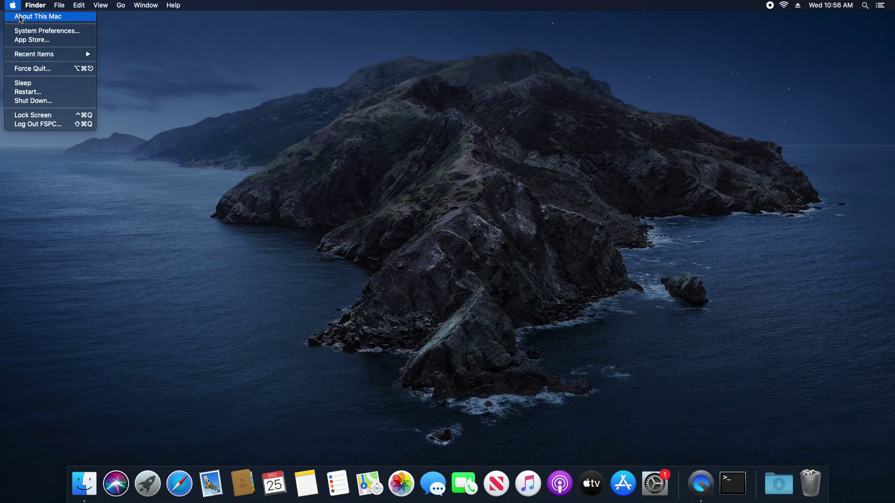
click(20, 18)
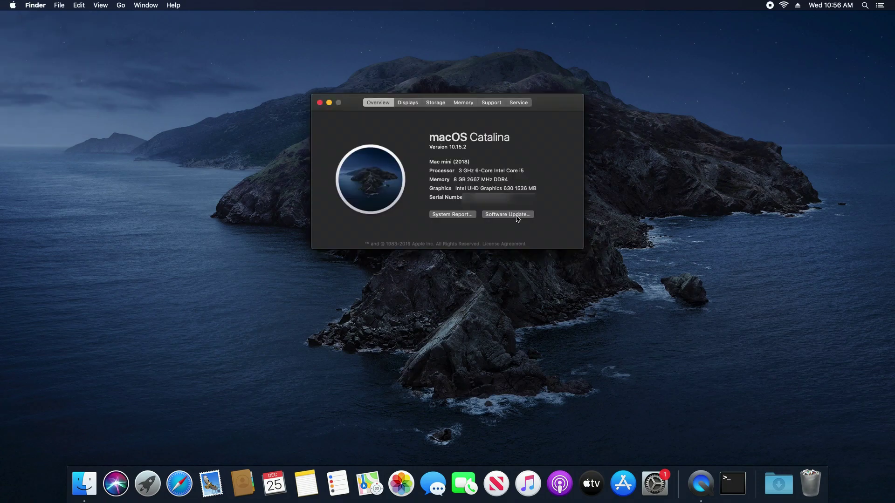
click(508, 214)
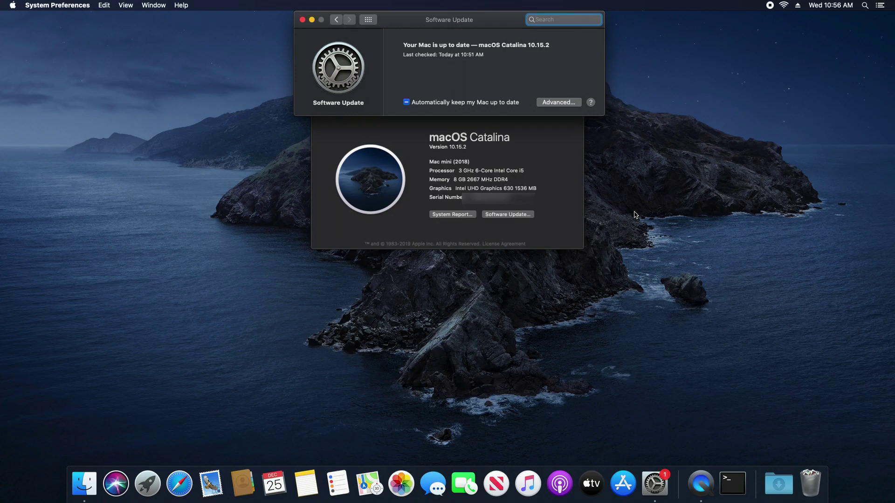
key(F11)
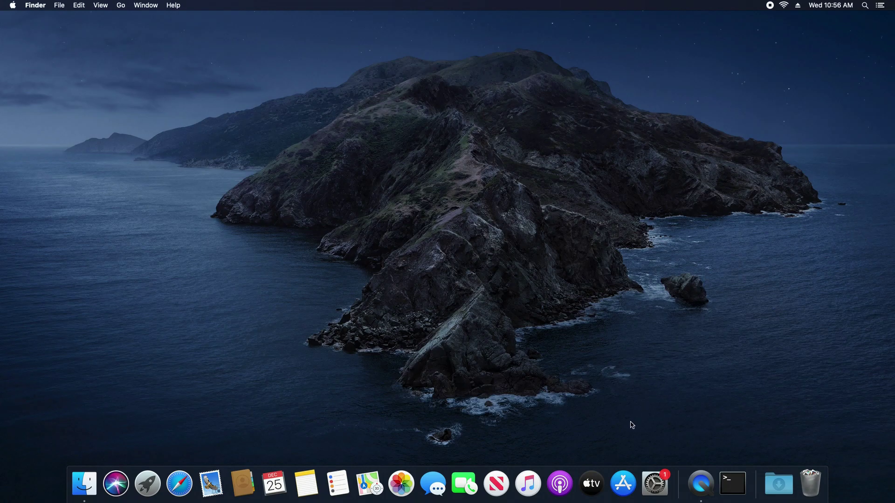
Step: Open the App Store on the Mac
click(624, 485)
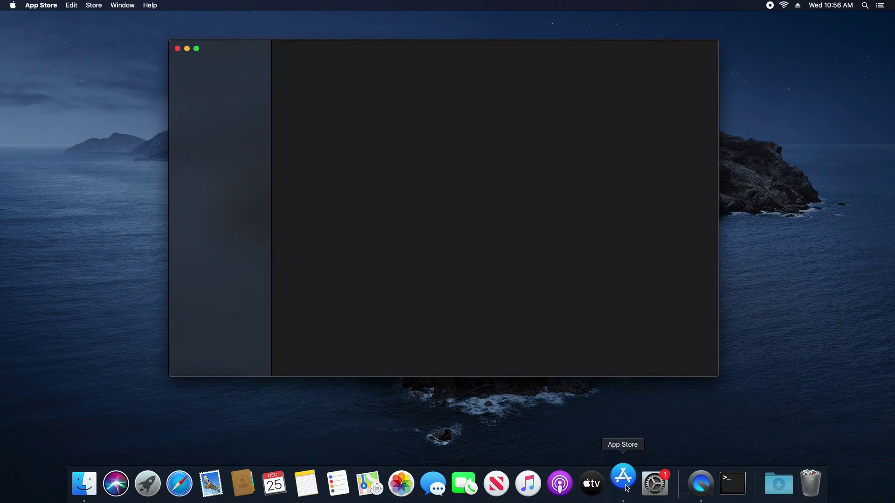